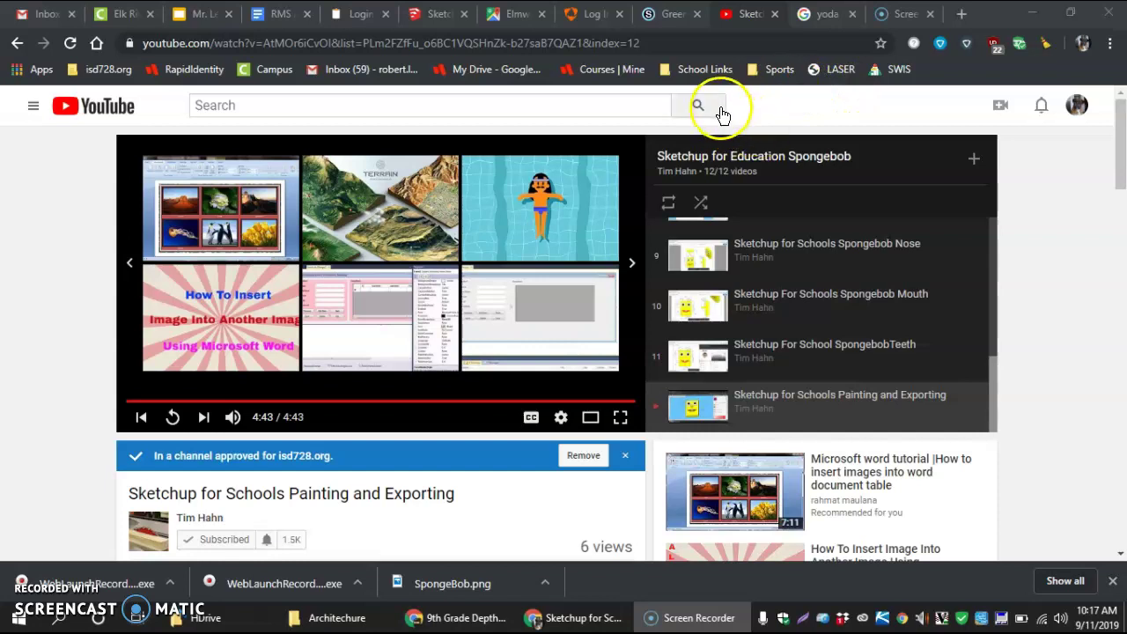
# Step: Open a new browser tab beside the YouTube video to reach the Google start page
pyautogui.click(961, 15)
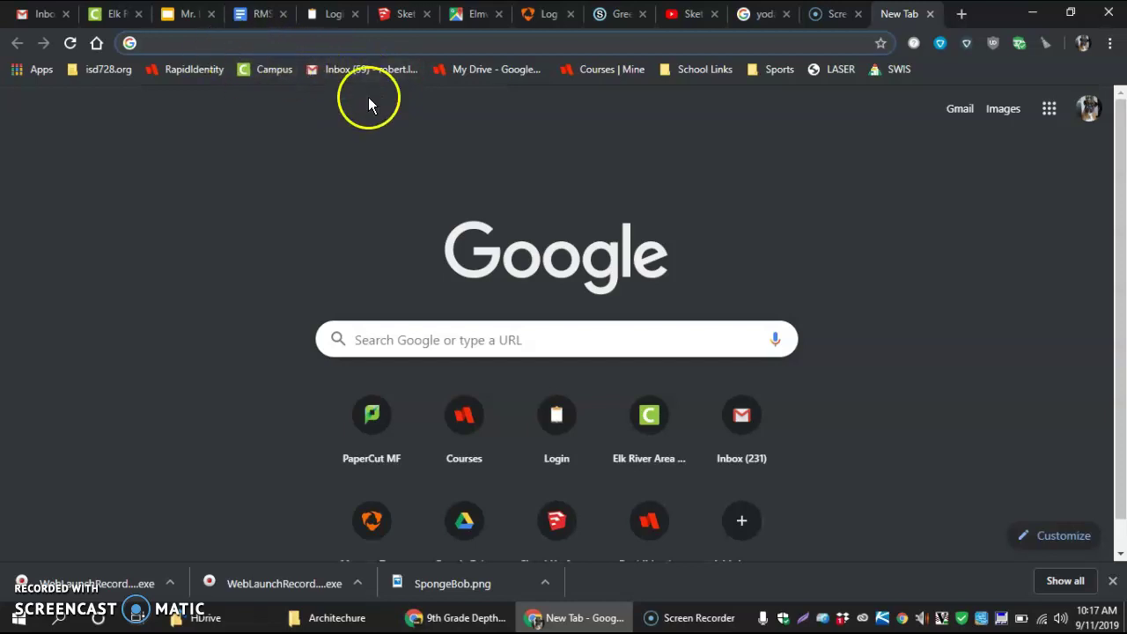
# Step: Go to Google Drive and create a My Drive folder named Architecture, correcting its spelling
pyautogui.click(1049, 109)
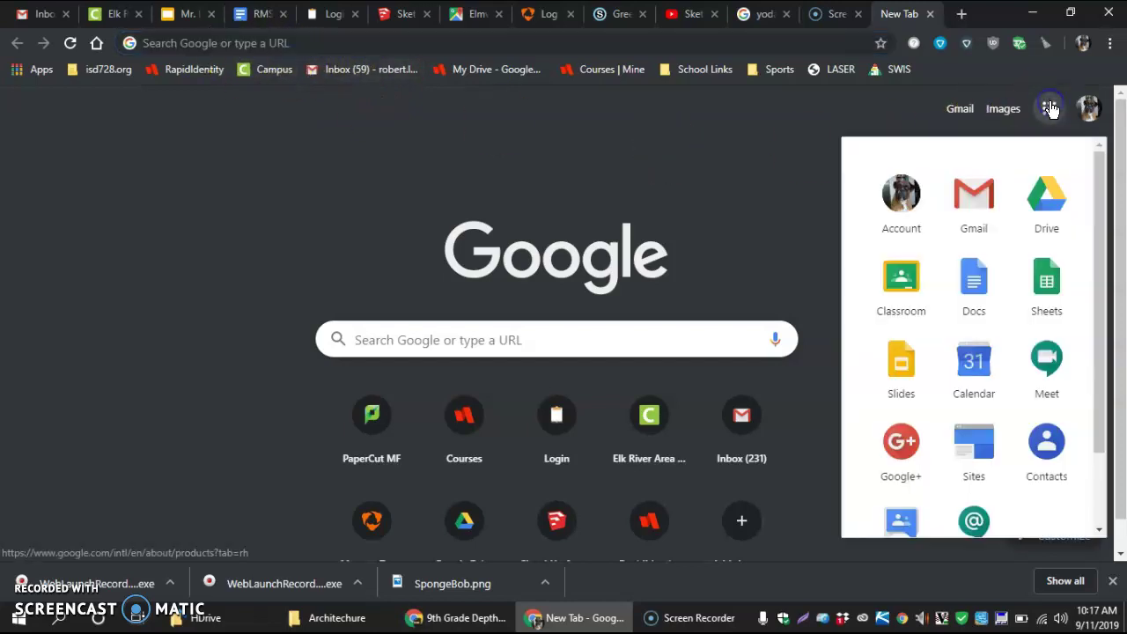
pyautogui.click(1050, 210)
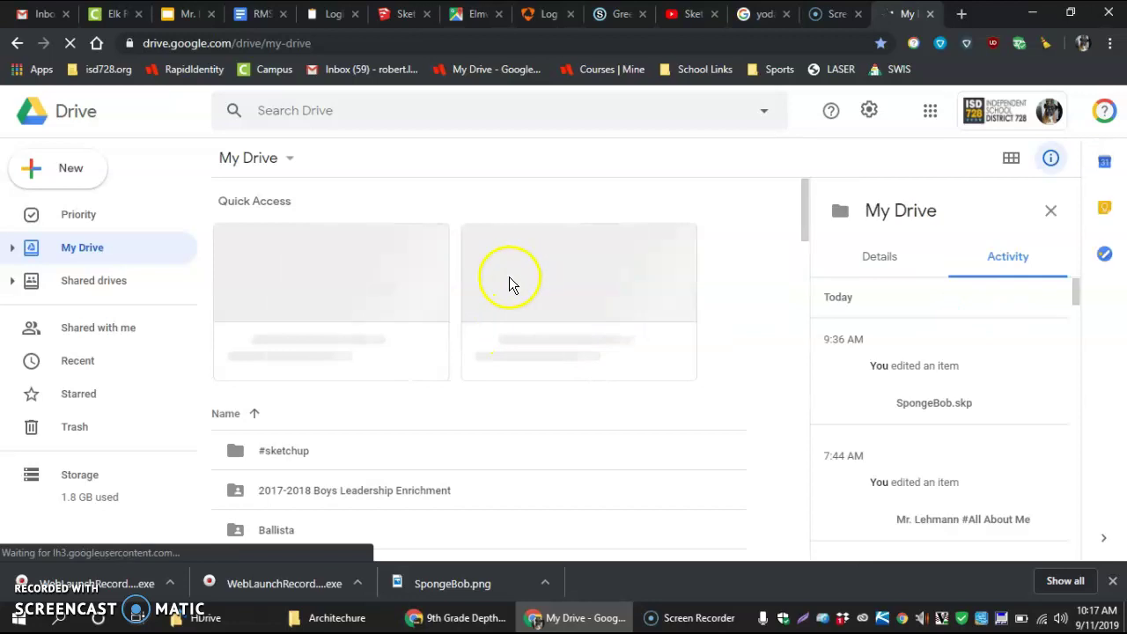
pyautogui.click(34, 174)
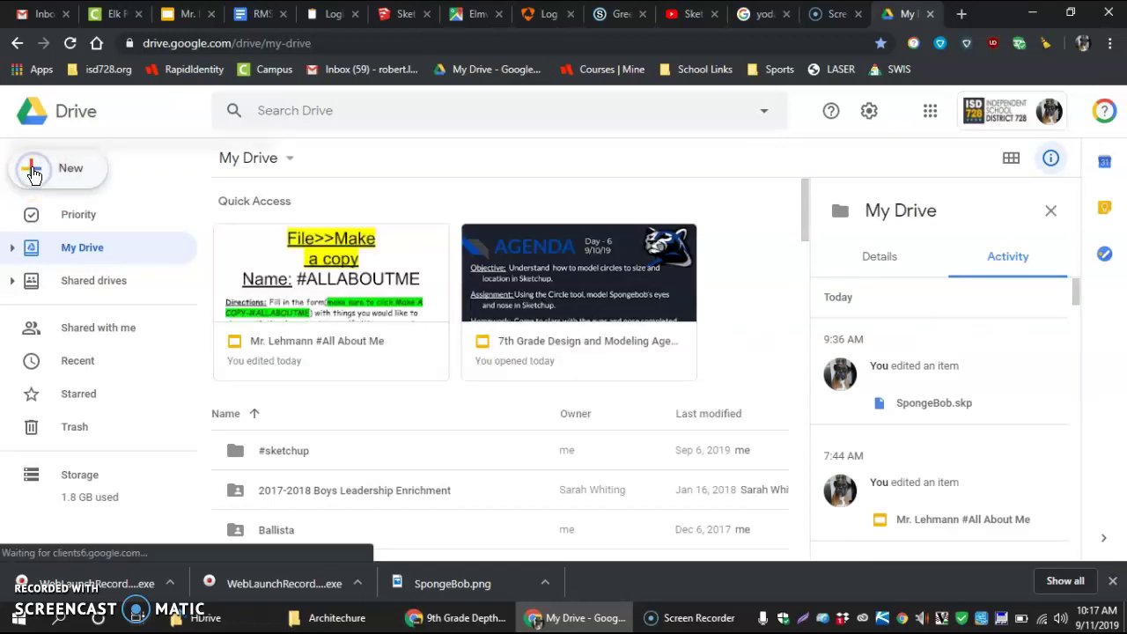
pyautogui.click(76, 182)
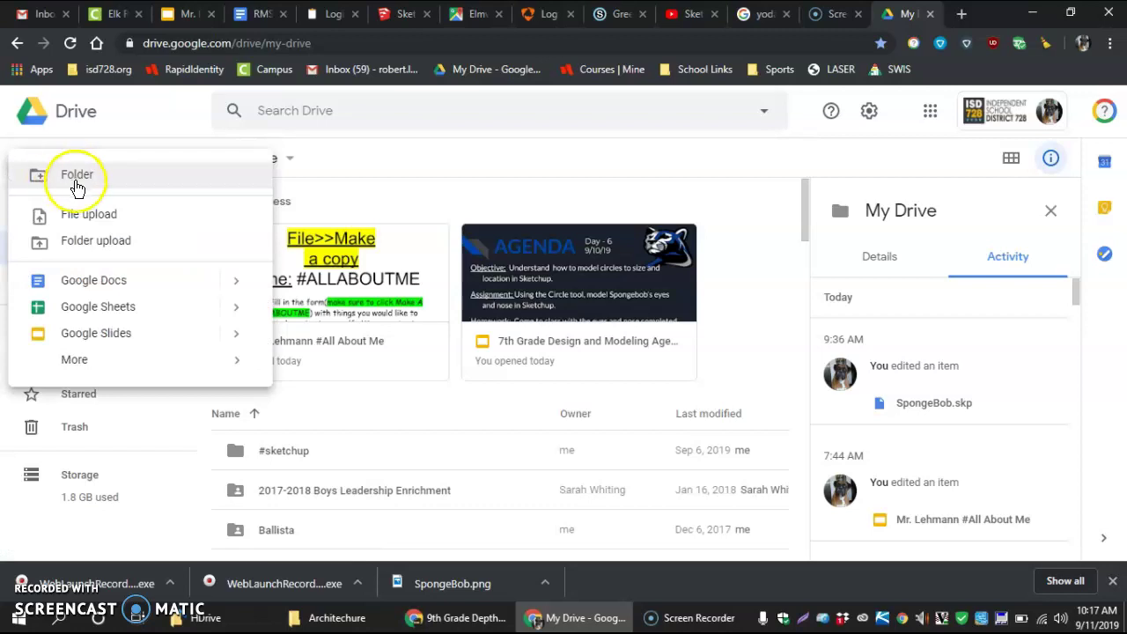
pyautogui.click(76, 180)
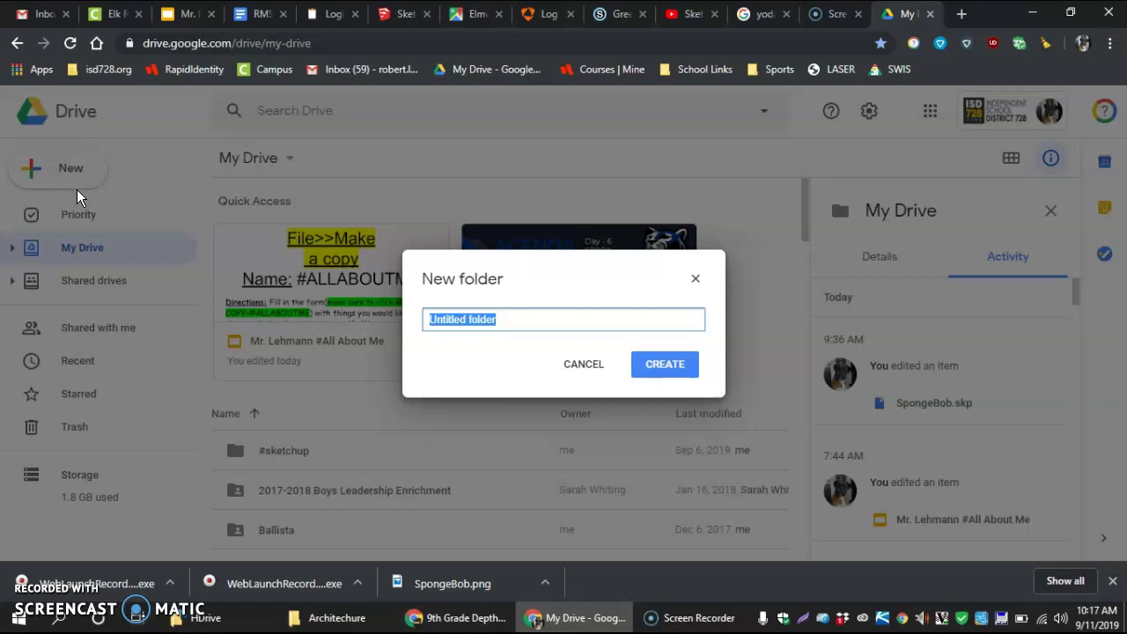
pyautogui.write('Architechure')
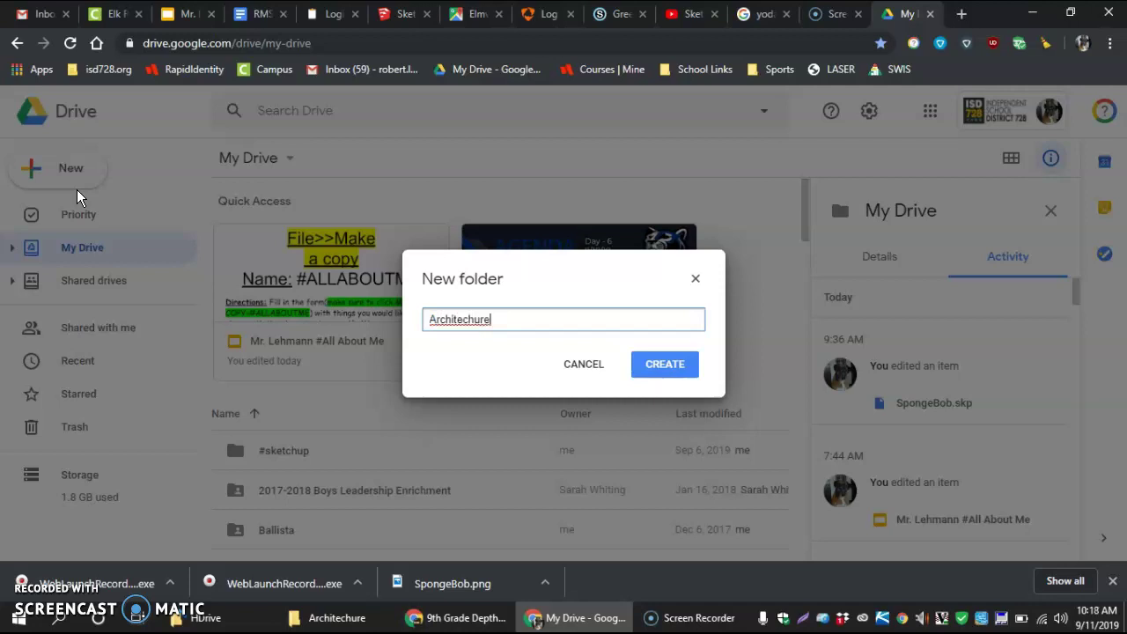
pyautogui.rightClick(461, 321)
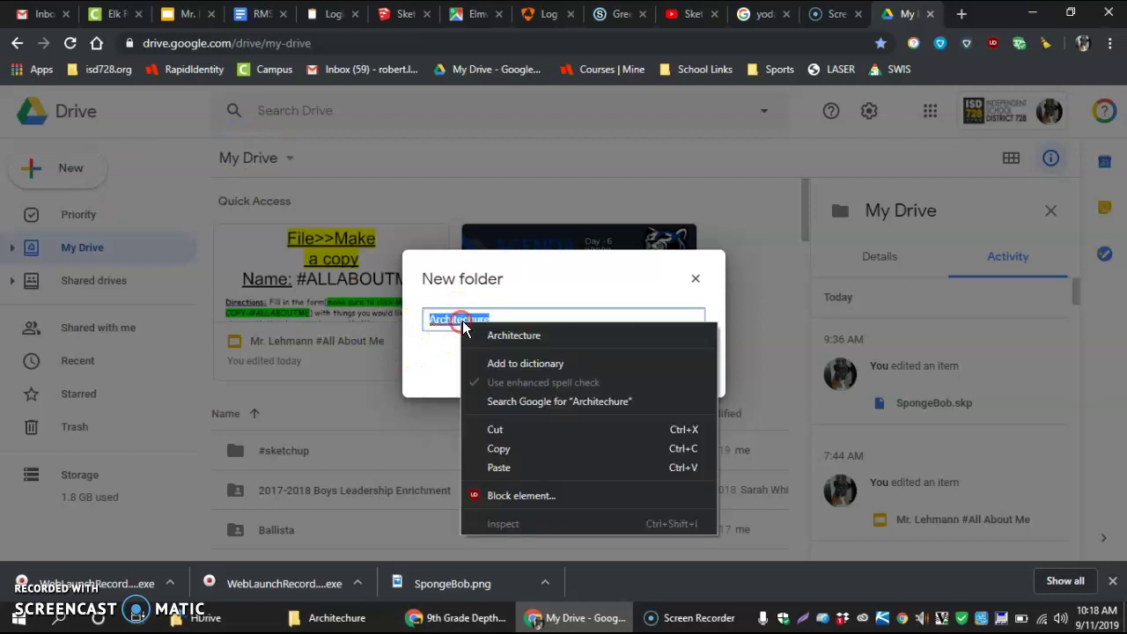
pyautogui.click(504, 339)
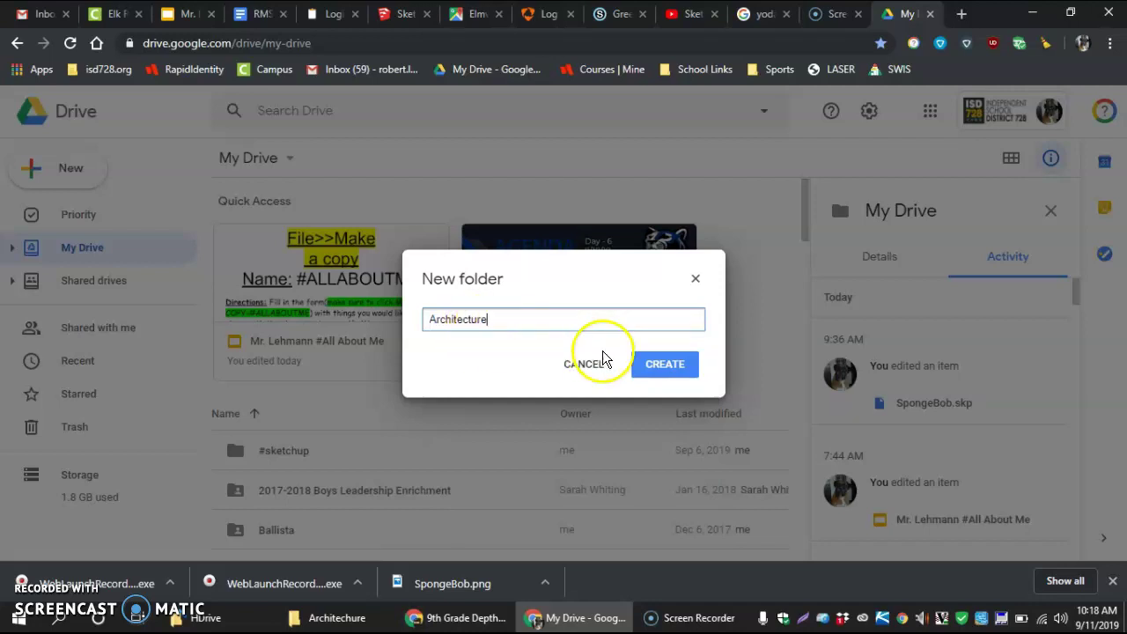
pyautogui.click(668, 377)
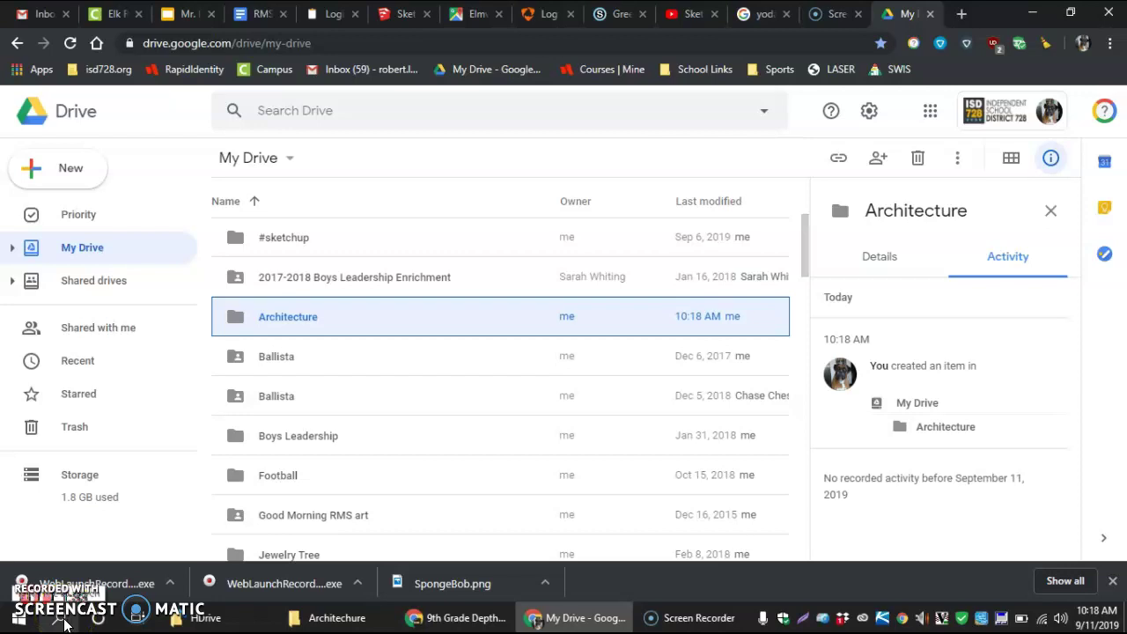
# Step: Search Windows for 'sketch for sc', then go to Chrome's Apps page instead
pyautogui.click(64, 623)
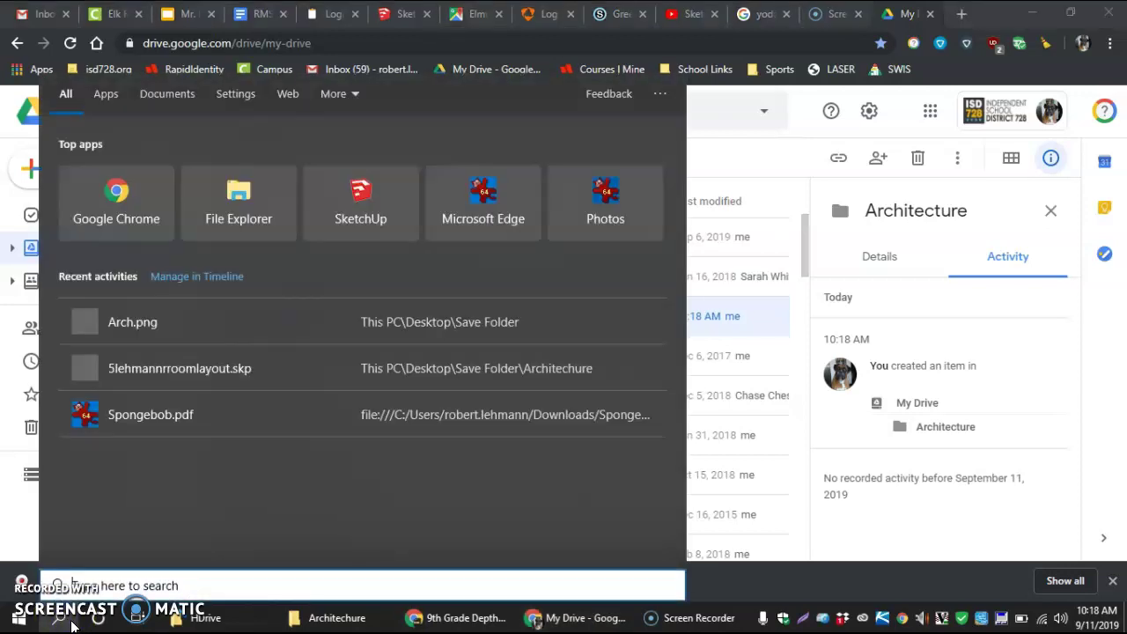
pyautogui.write('sketh')
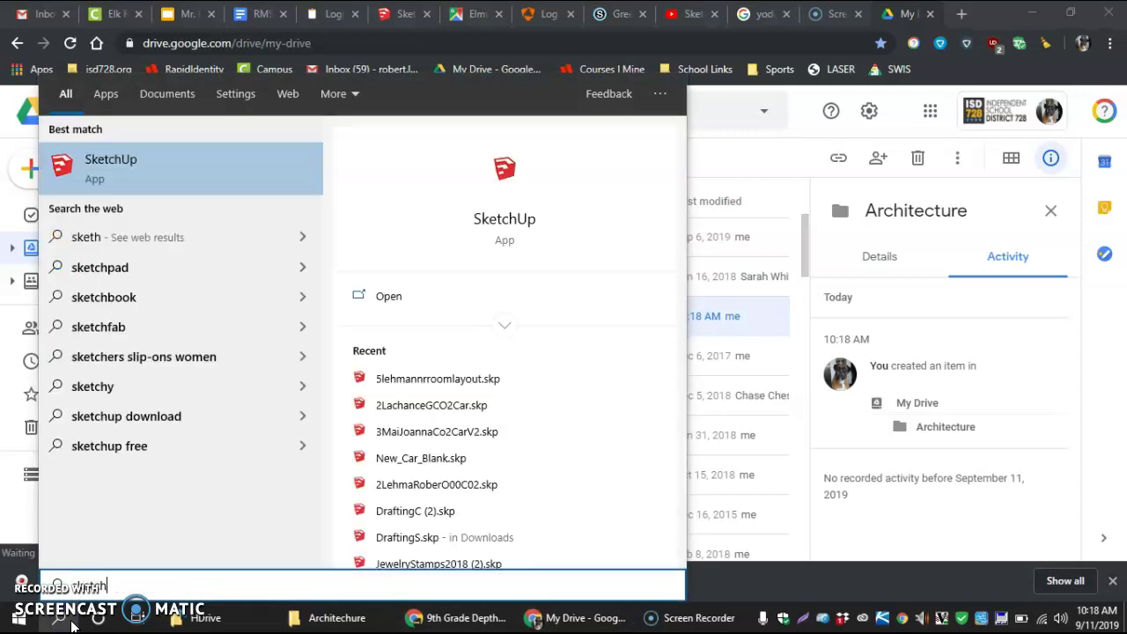
pyautogui.press('BackSpace')
pyautogui.write('ch')
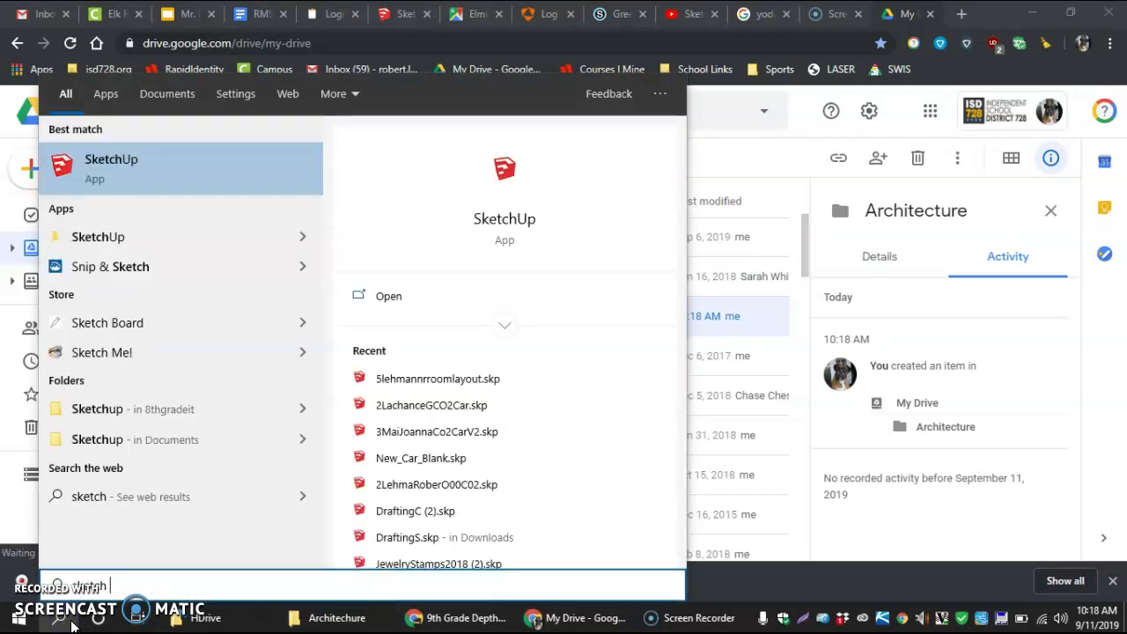
pyautogui.write(' for sc')
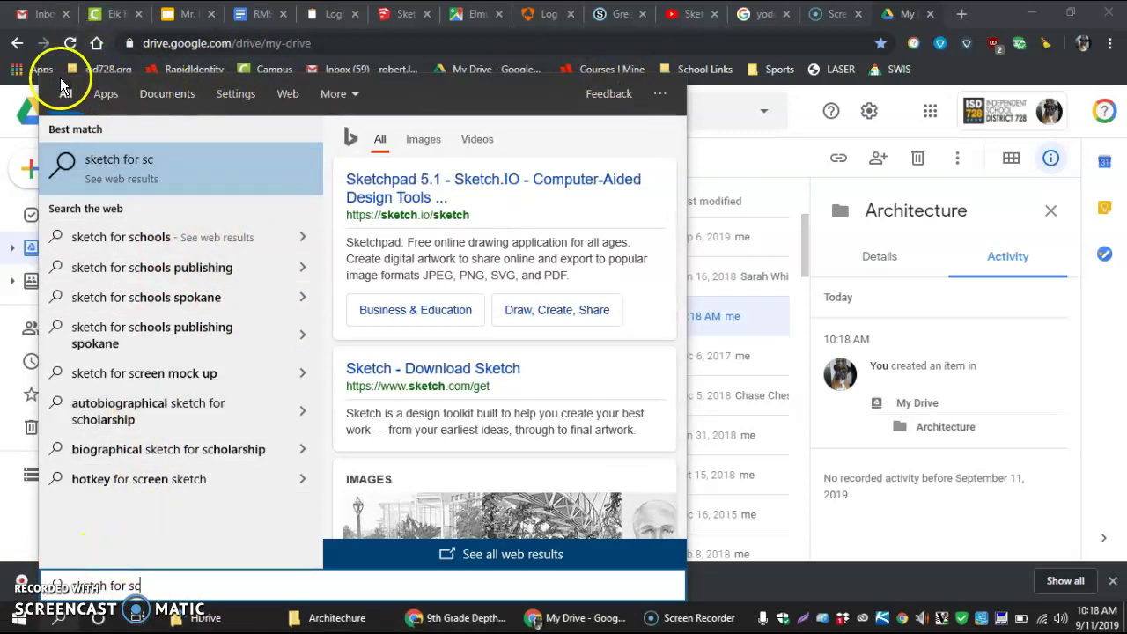
pyautogui.click(32, 74)
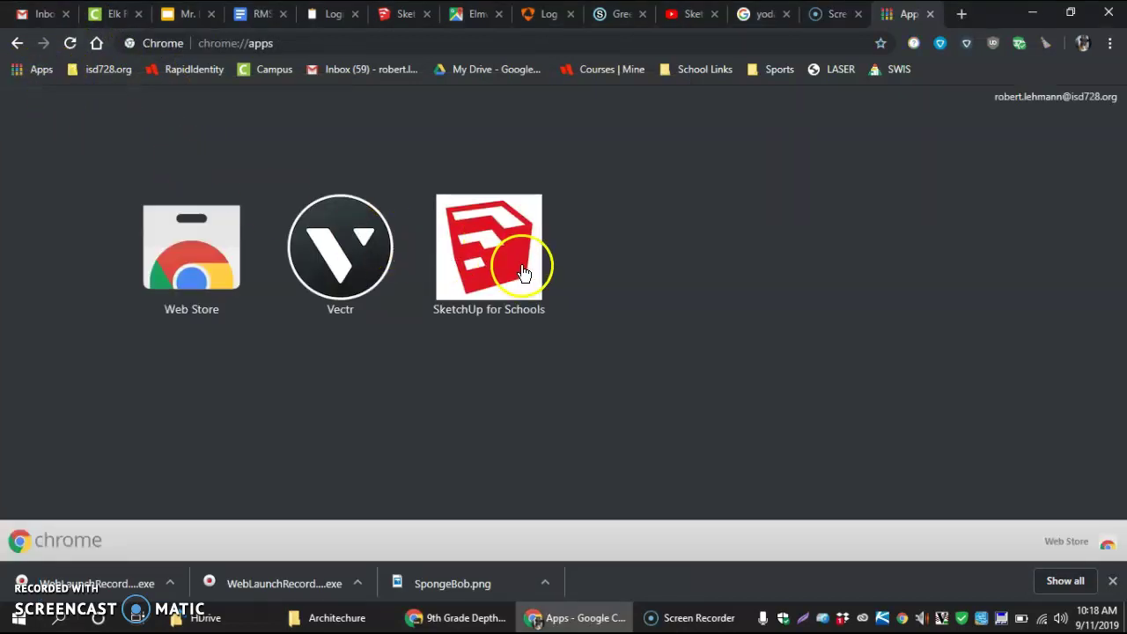
# Step: Launch SketchUp for Schools from the Chrome Apps page
pyautogui.click(498, 254)
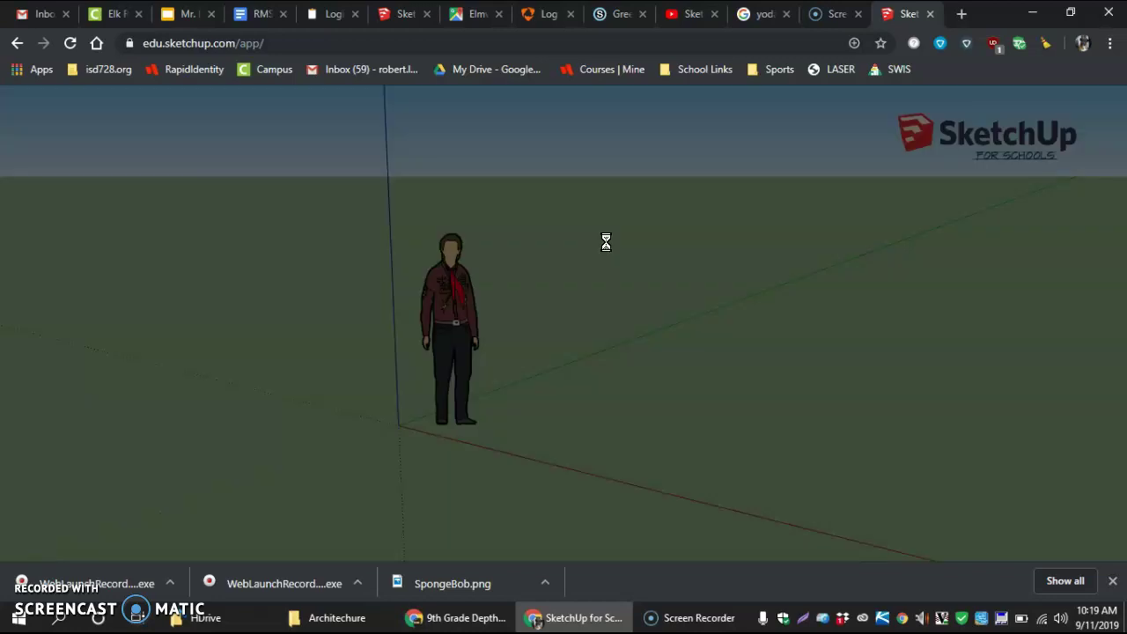
# Step: Once the Untitled model loads, bring up the model name prompt
pyautogui.click(597, 249)
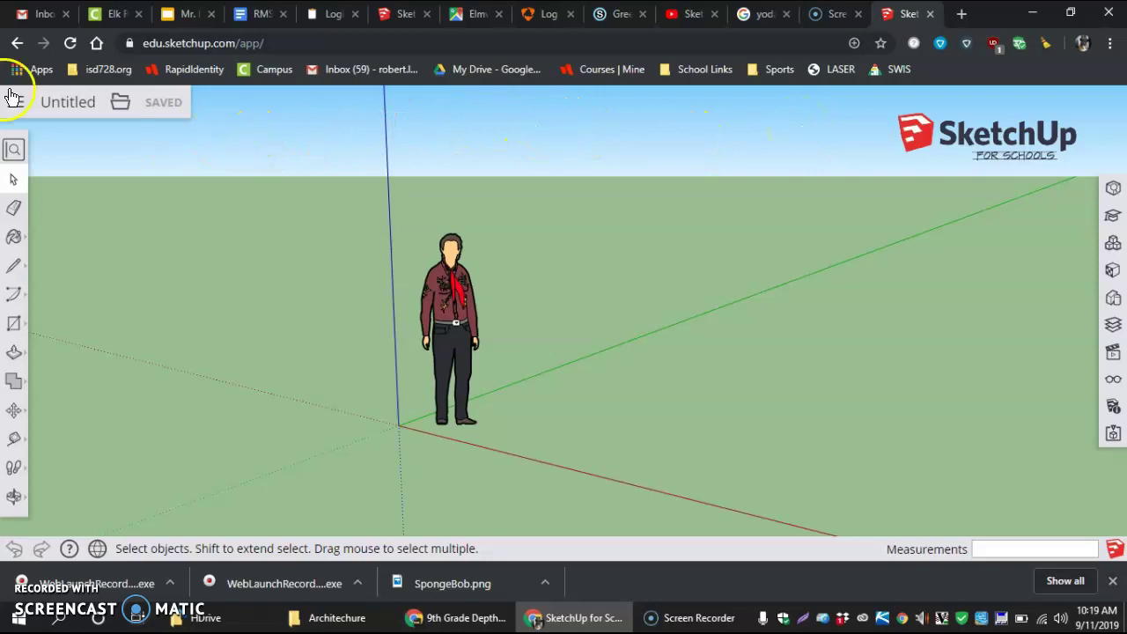
pyautogui.click(66, 104)
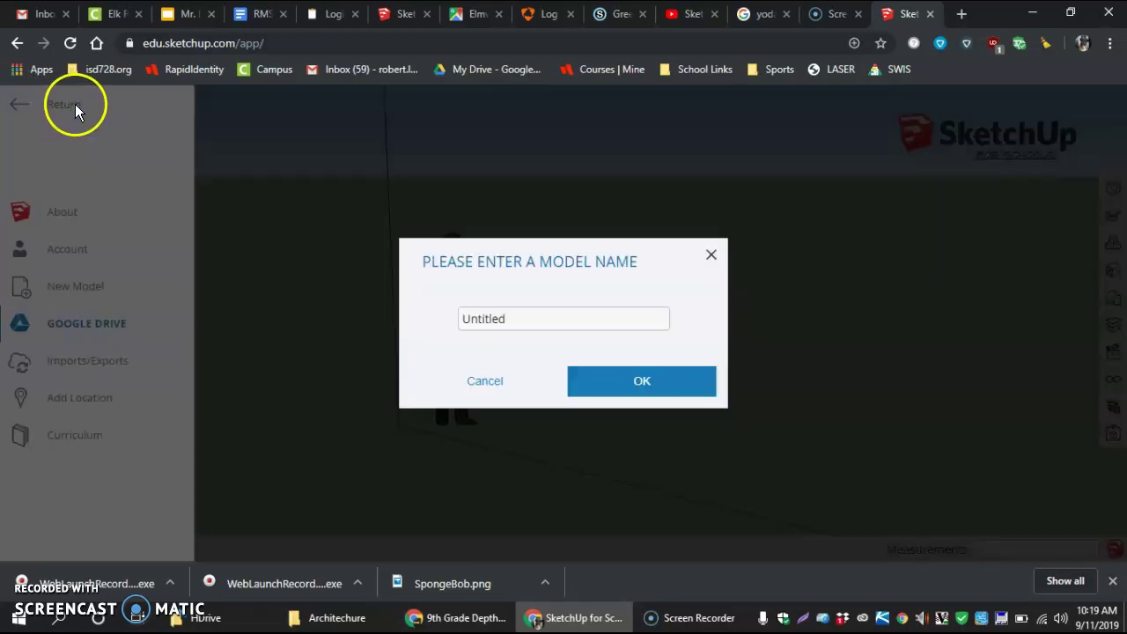
# Step: Replace the default name Untitled with 'ClassroomLayout' without a space
pyautogui.moveTo(504, 320); pyautogui.dragTo(450, 330)
pyautogui.write('Cl')
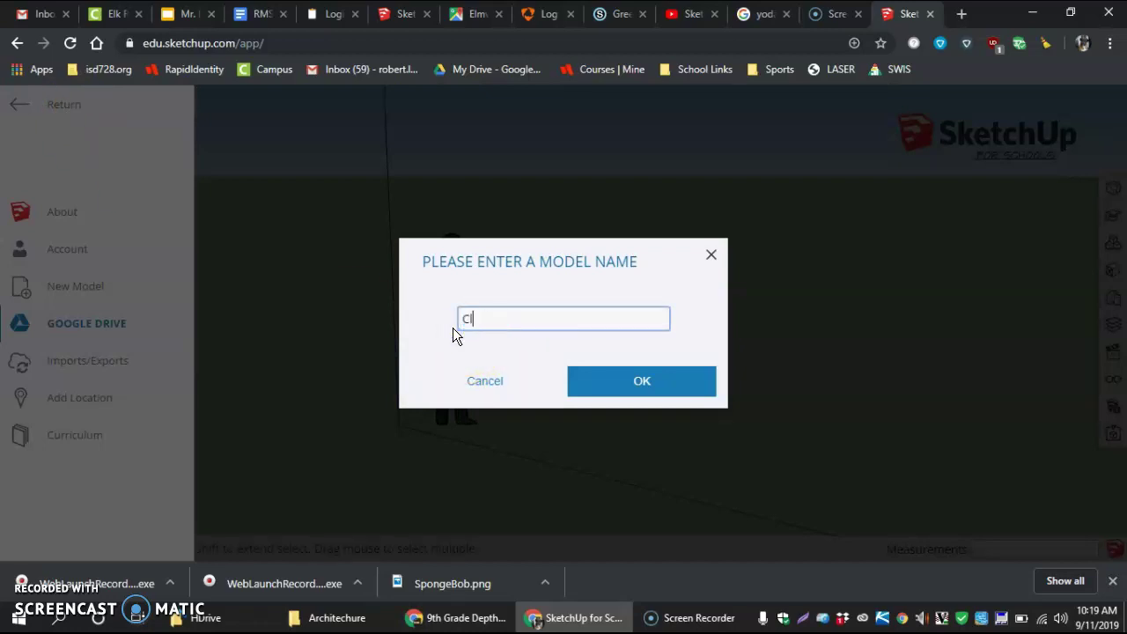
pyautogui.write('assroom Layout')
pyautogui.click(522, 319)
pyautogui.press('BackSpace')
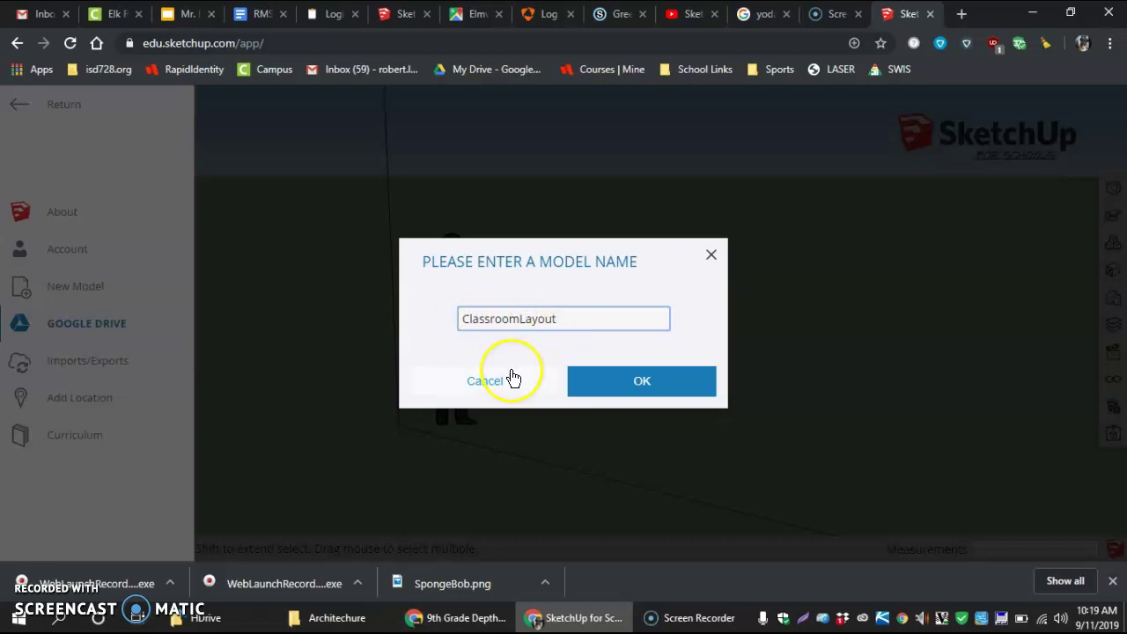
# Step: Prefix the name with class hour 3 and the student's name, then confirm it
pyautogui.click(463, 319)
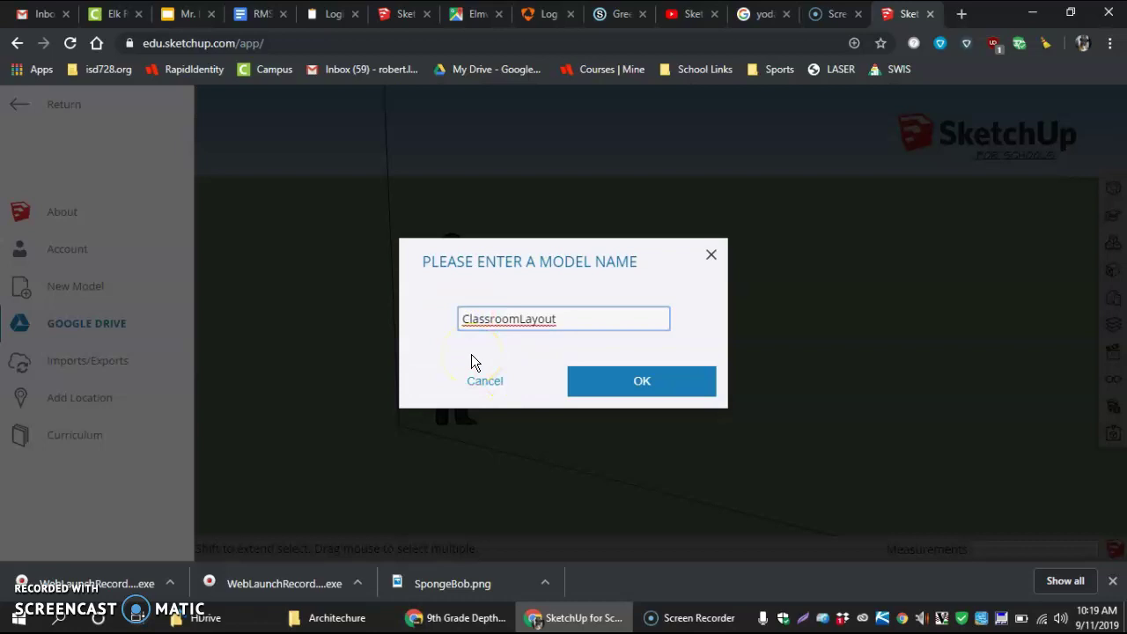
pyautogui.write('3')
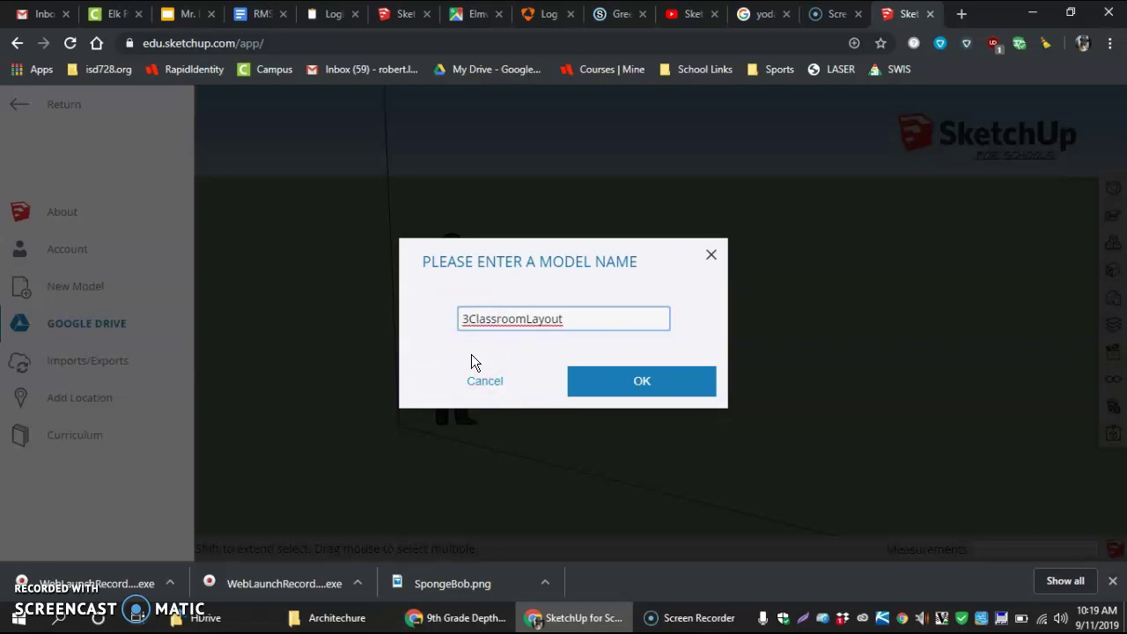
pyautogui.write('Lehma')
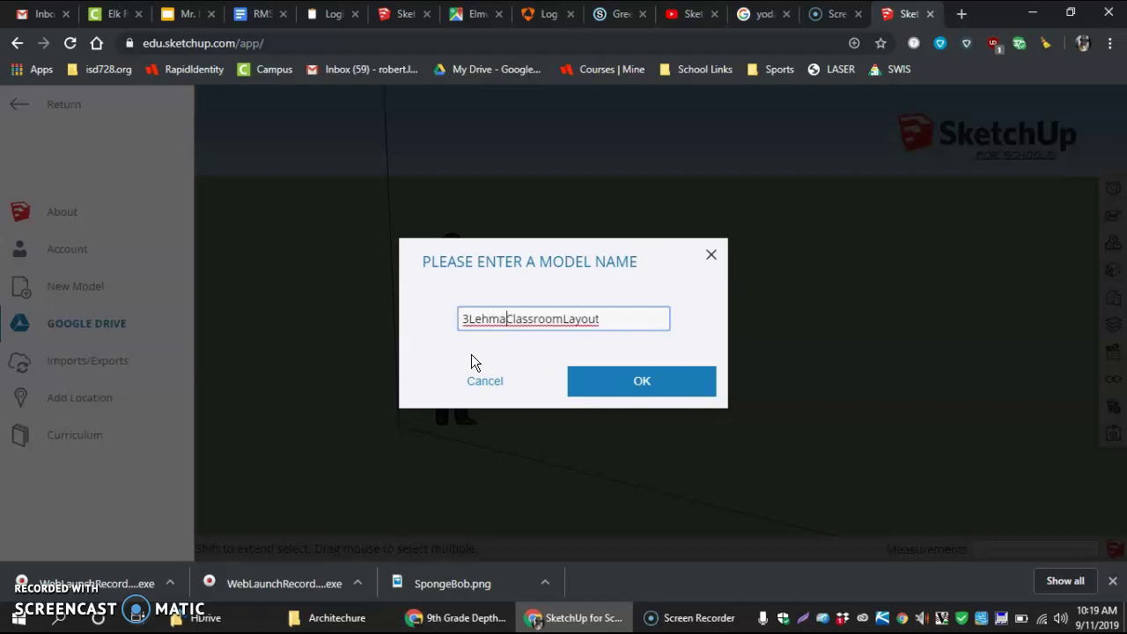
pyautogui.write('Roge')
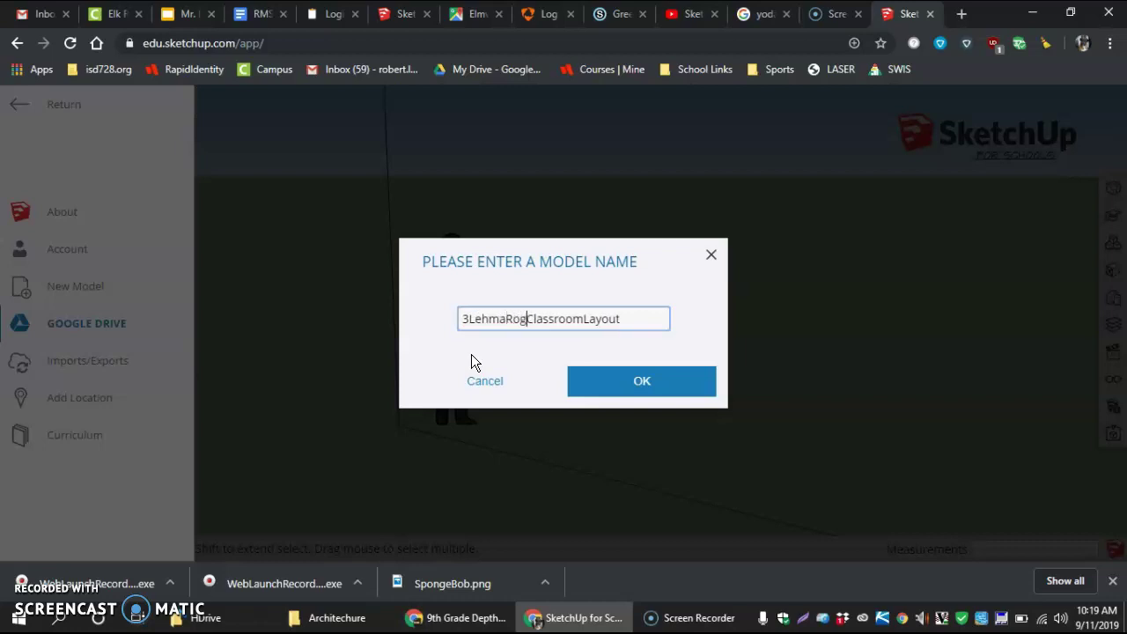
pyautogui.press('BackSpace')
pyautogui.press('BackSpace')
pyautogui.write('ber')
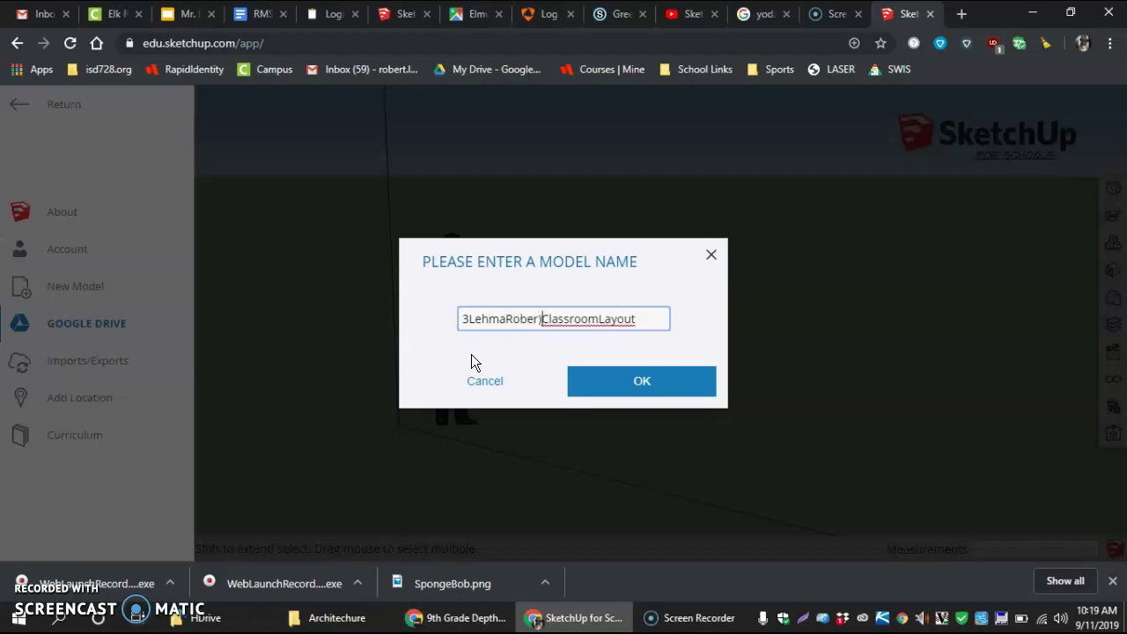
pyautogui.write('0')
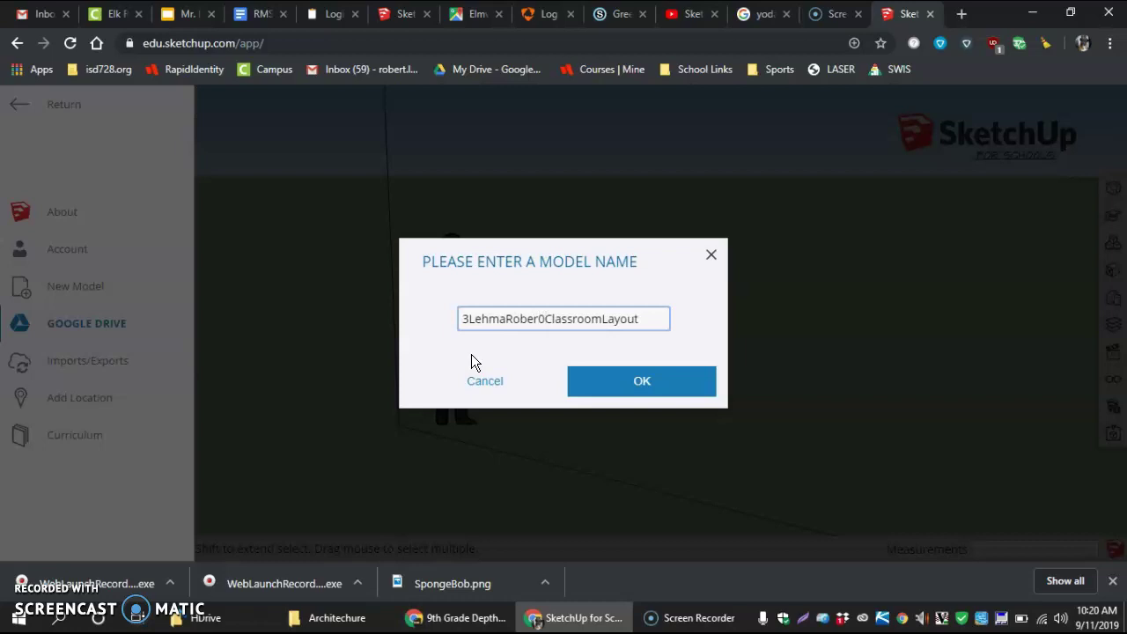
pyautogui.press('BackSpace')
pyautogui.write('o')
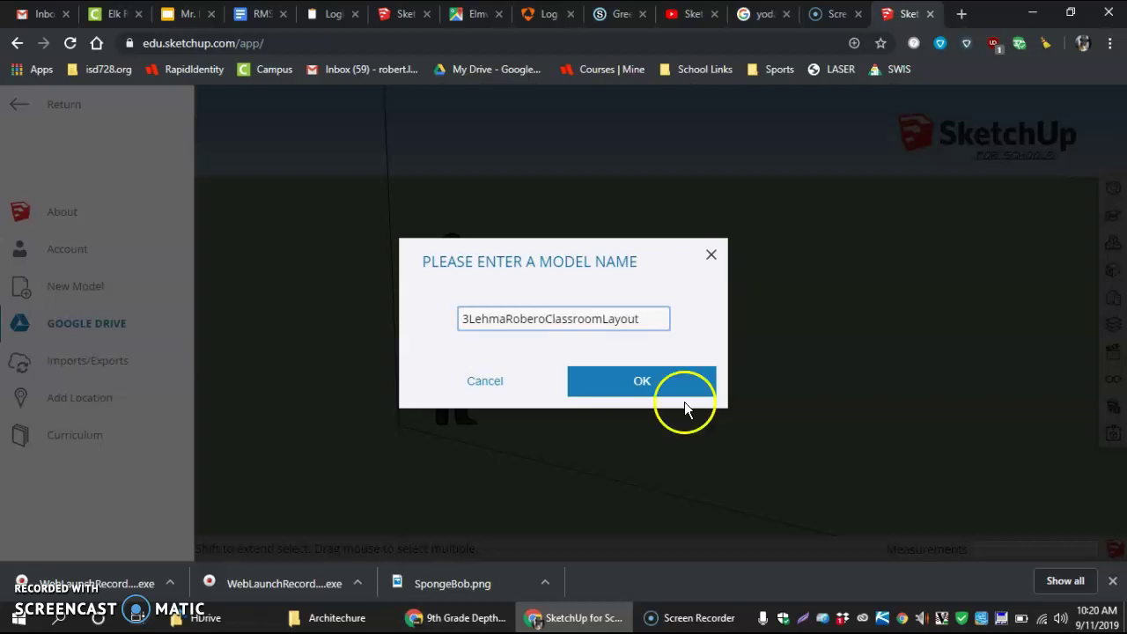
pyautogui.click(662, 388)
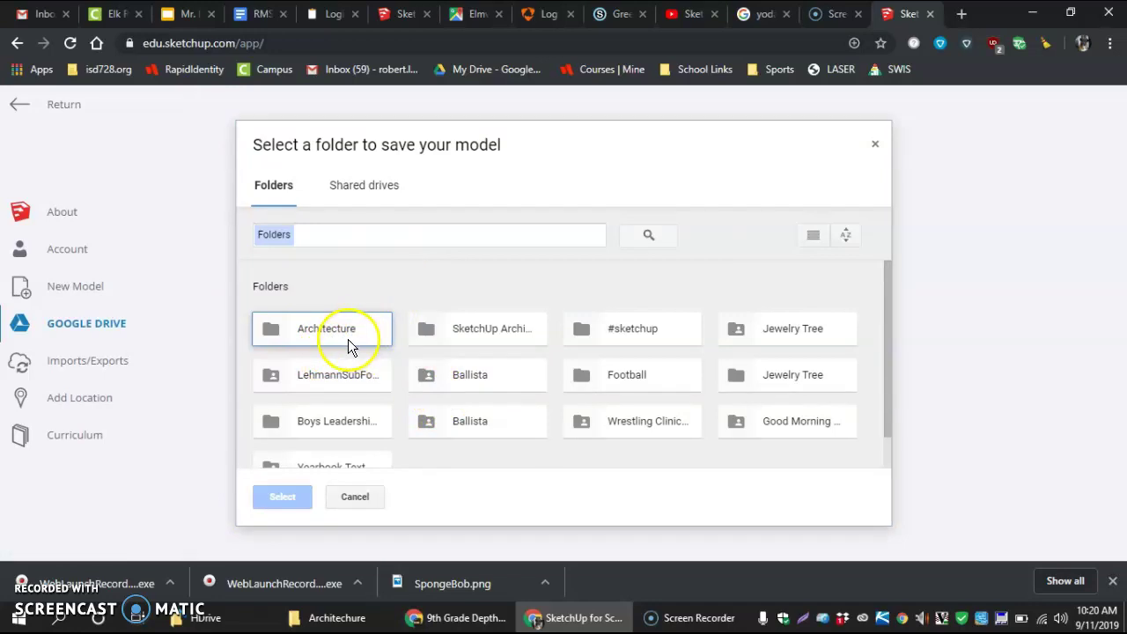
# Step: Save the model into the Architecture Drive folder and return to the model view
pyautogui.click(350, 332)
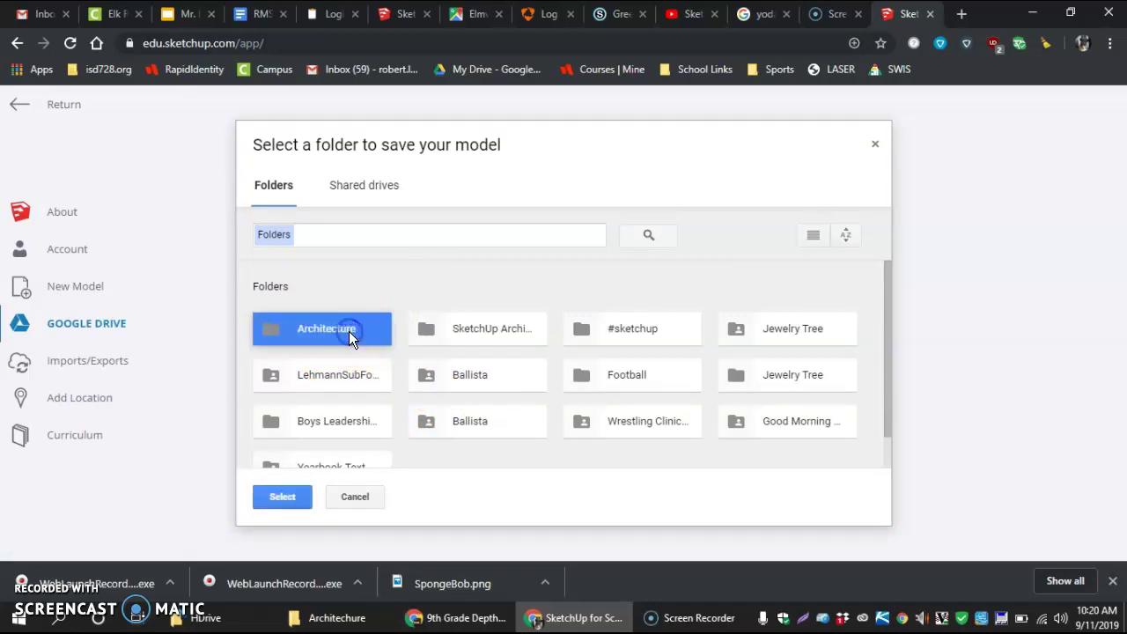
pyautogui.click(296, 497)
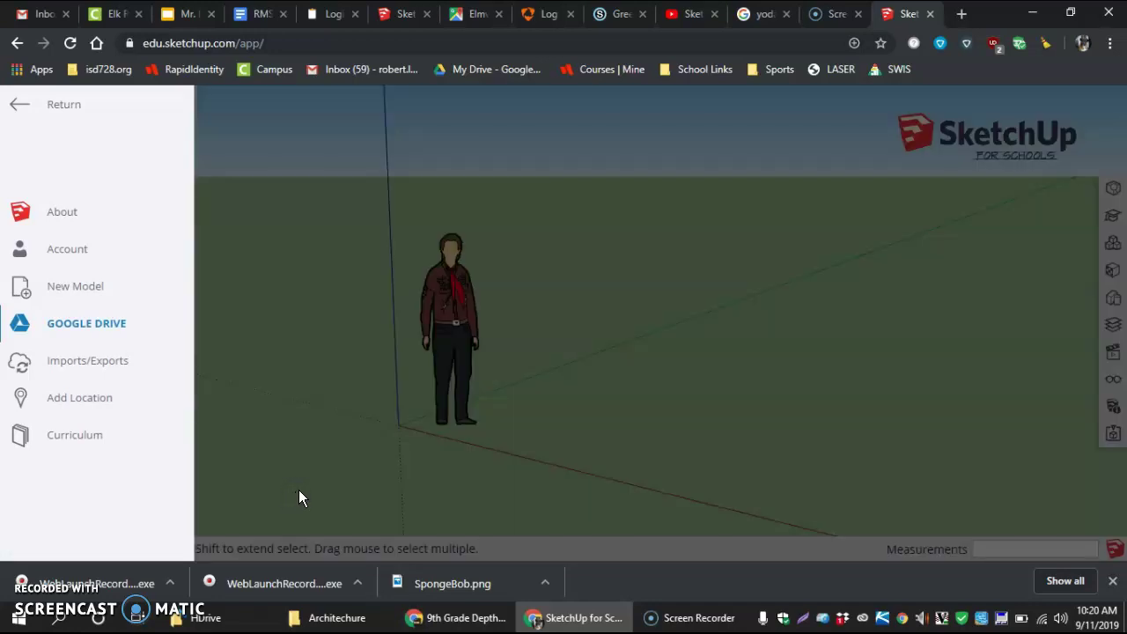
pyautogui.click(294, 484)
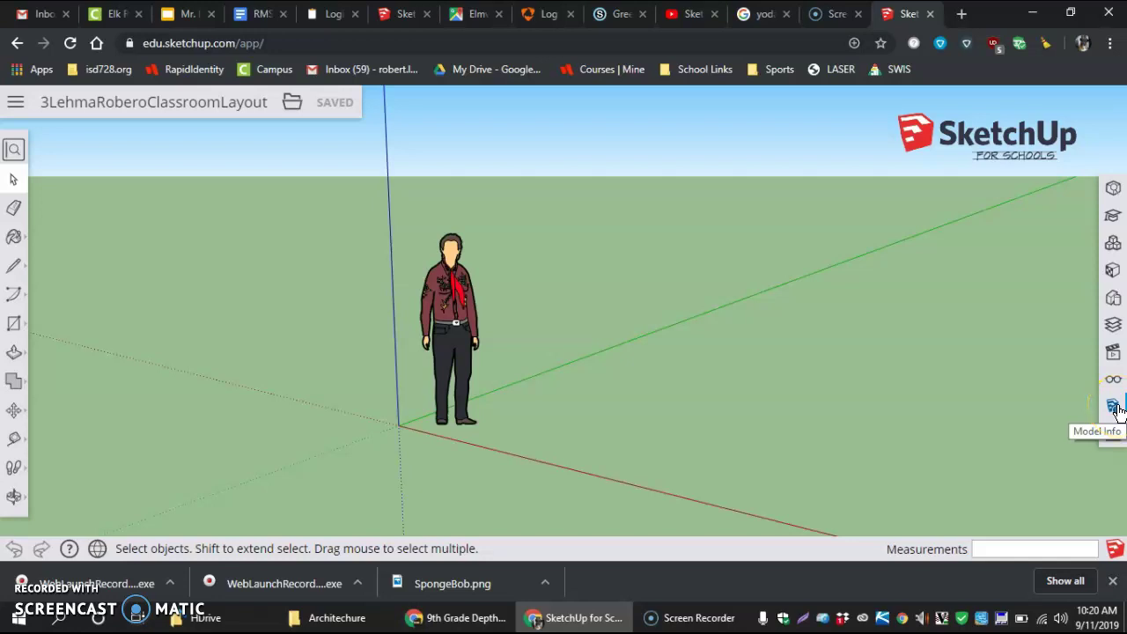
# Step: Set Model Info length precision to 1" in fractional inches
pyautogui.click(1113, 406)
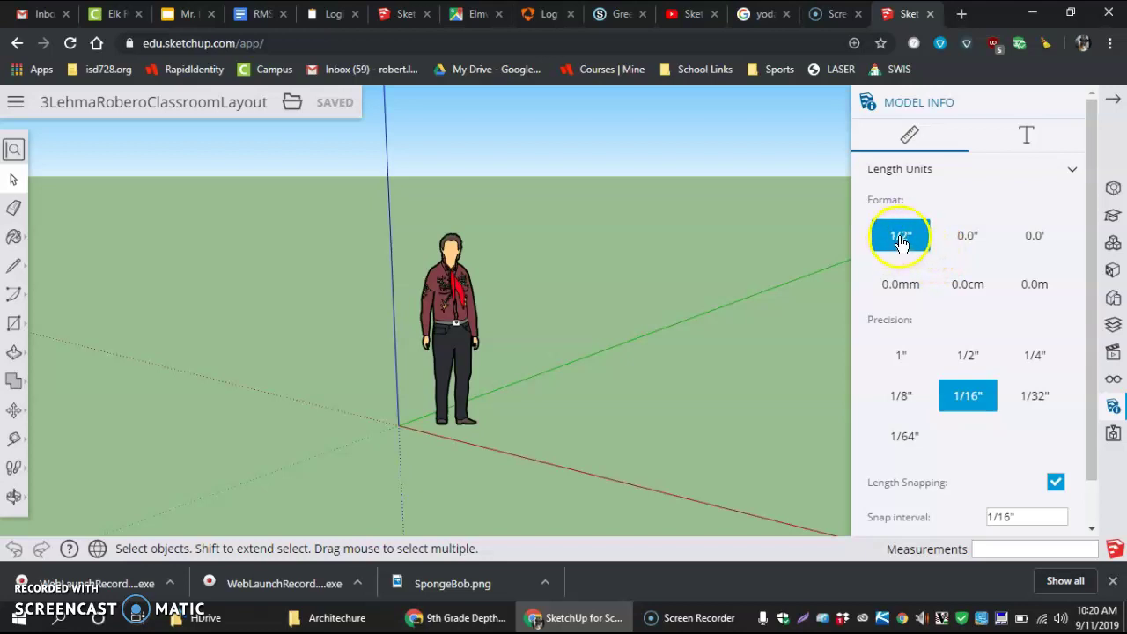
pyautogui.click(902, 360)
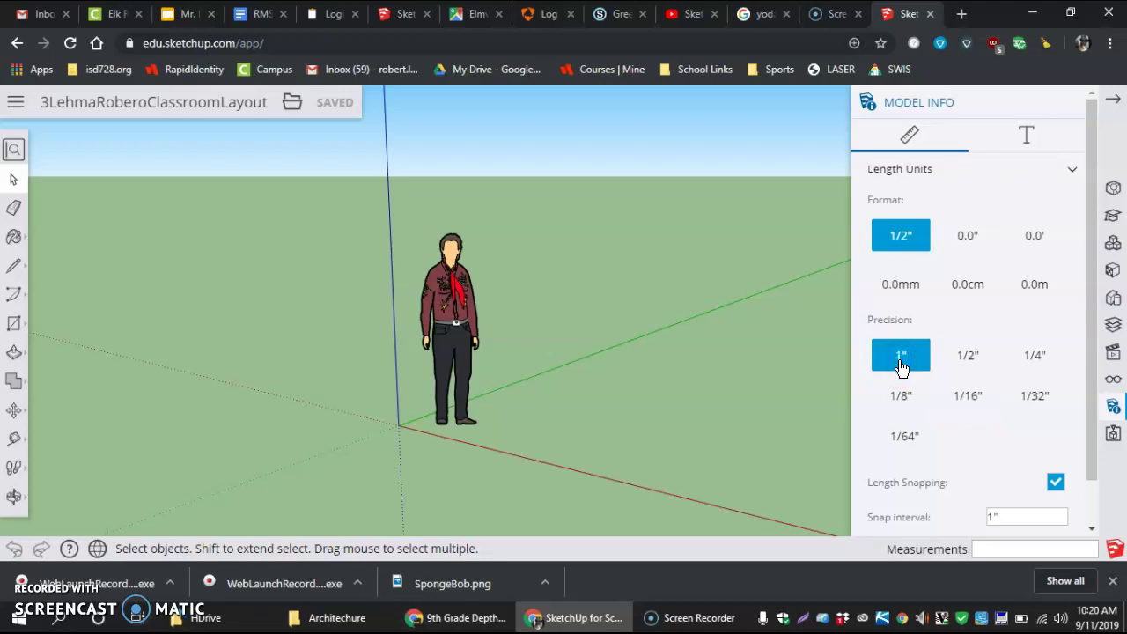
pyautogui.scroll(-1, 1017, 506)
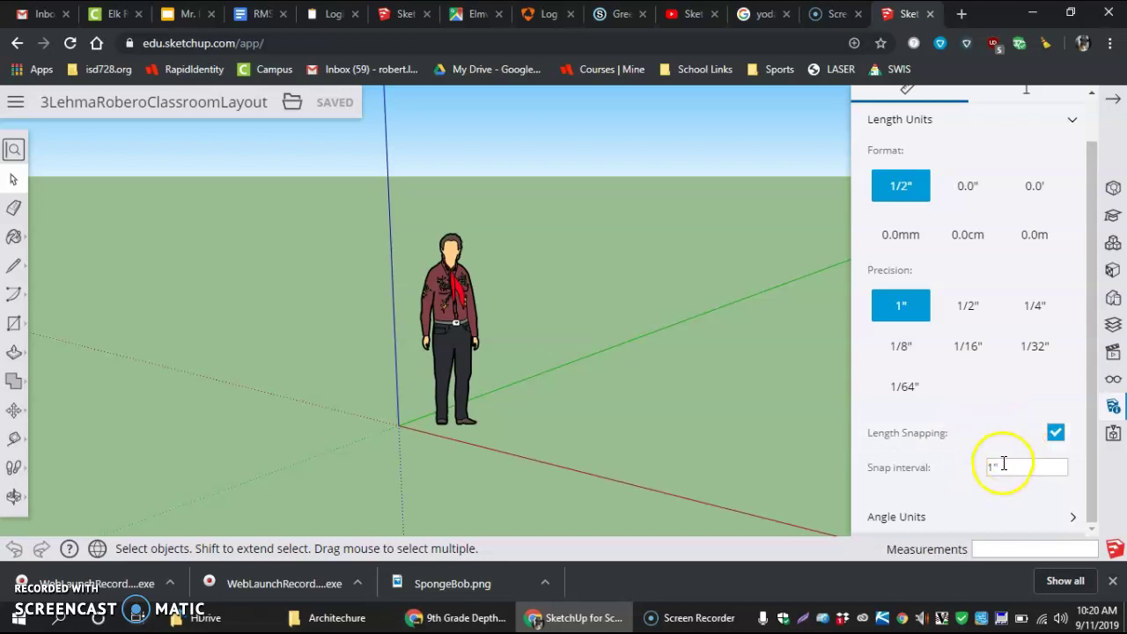
pyautogui.scroll(1, 1012, 331)
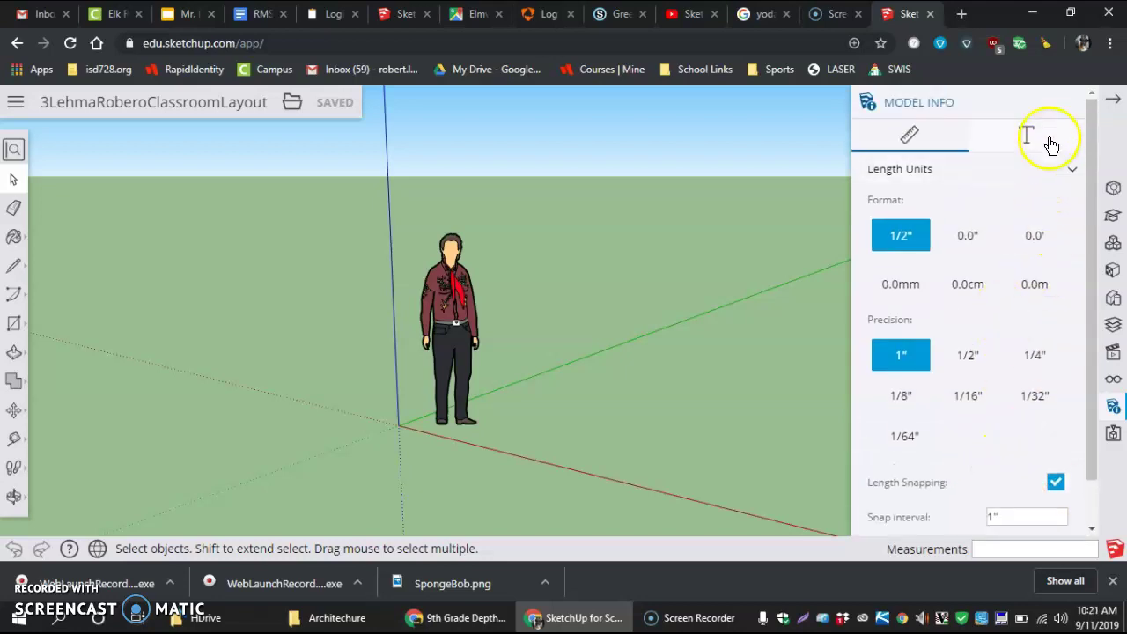
pyautogui.click(1111, 105)
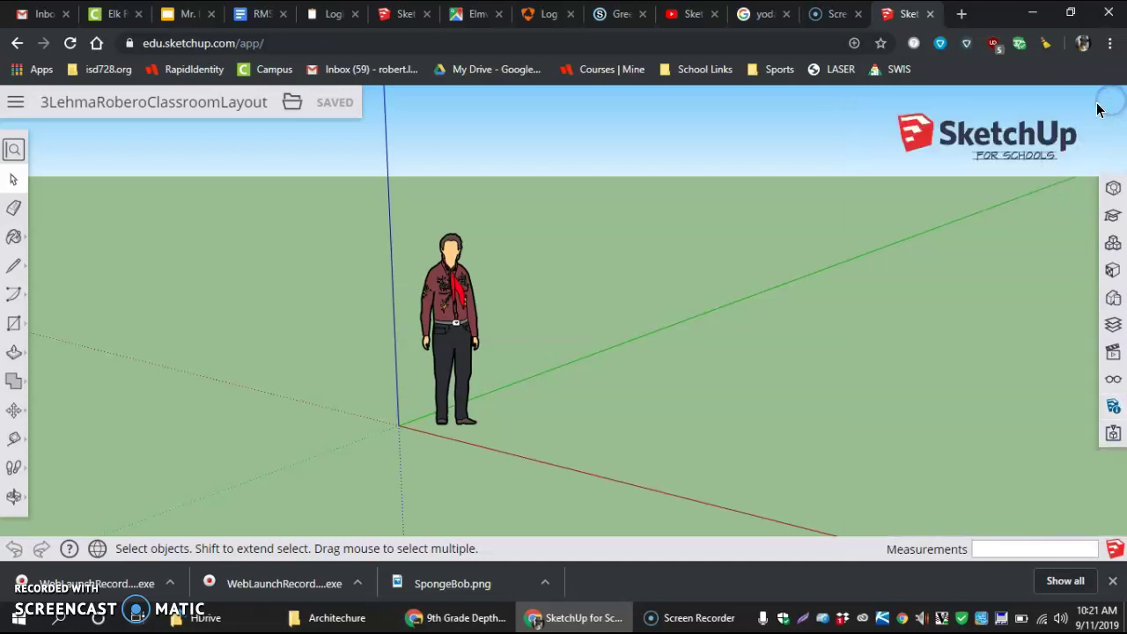
# Step: Switch the camera to Parallel Projection and apply the Top view
pyautogui.click(1115, 356)
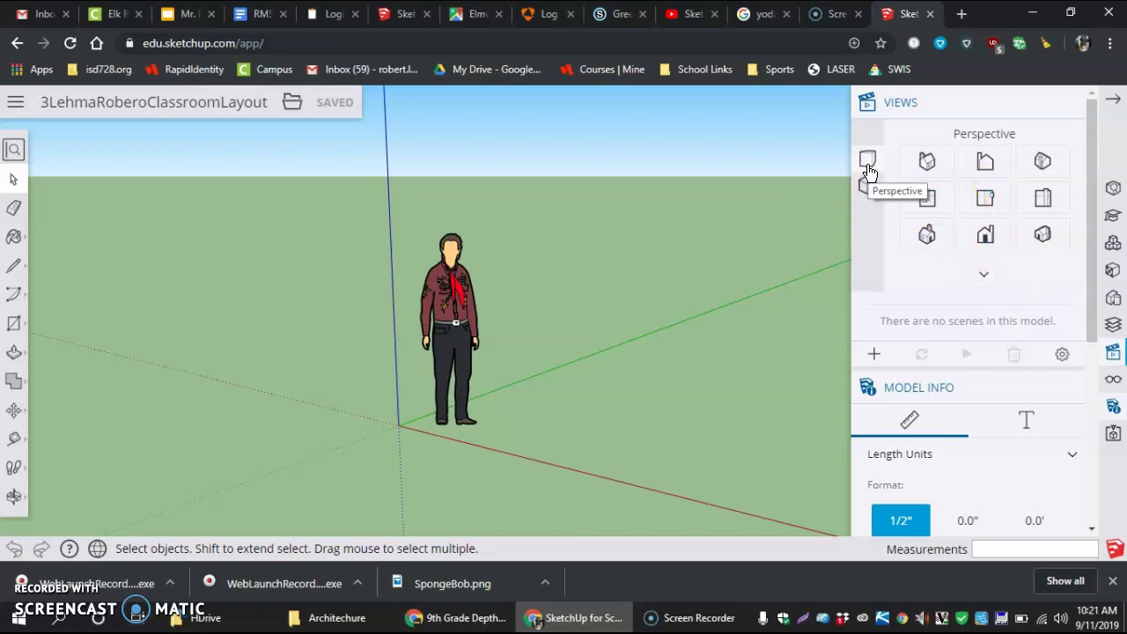
pyautogui.click(868, 185)
pyautogui.click(868, 187)
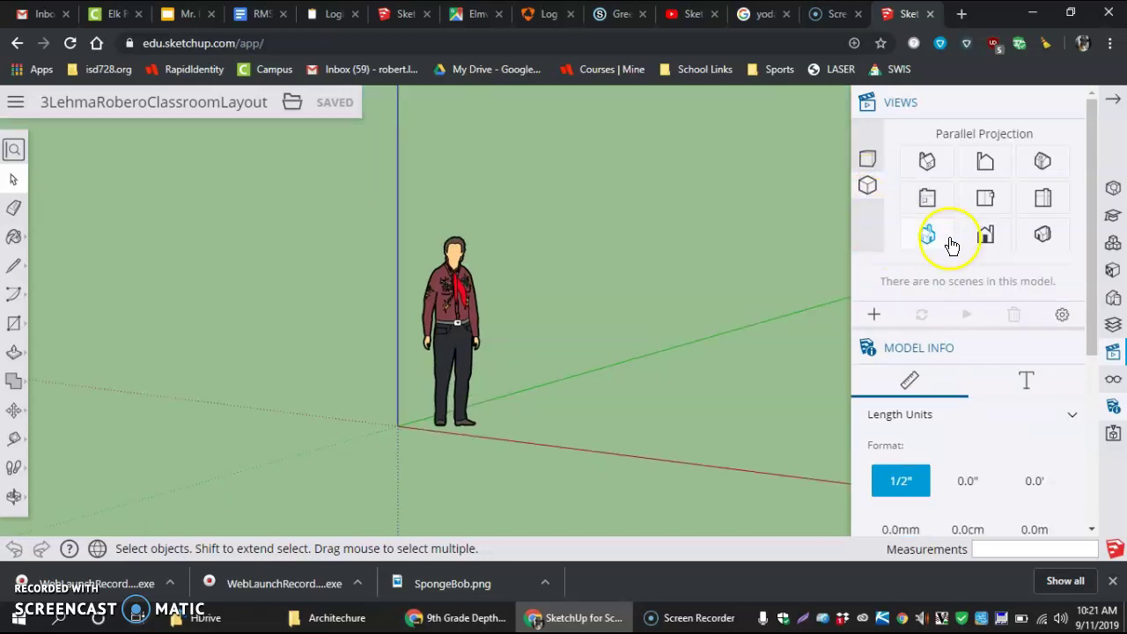
pyautogui.click(986, 204)
pyautogui.scroll(-3, 797, 296)
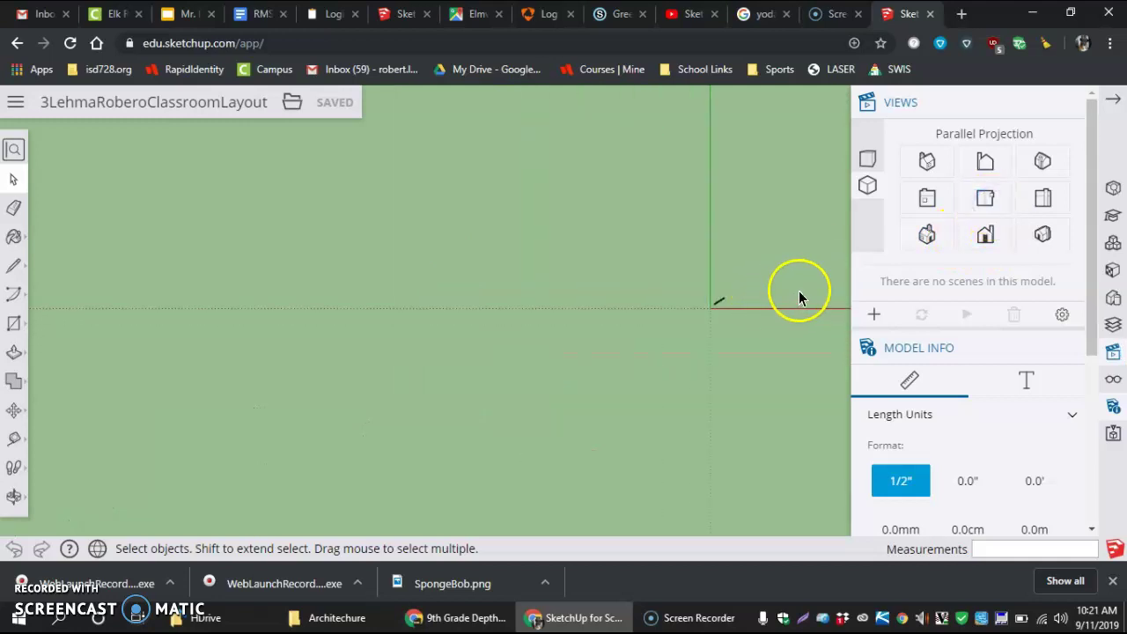
pyautogui.scroll(6, 810, 284)
pyautogui.scroll(-1, 533, 356)
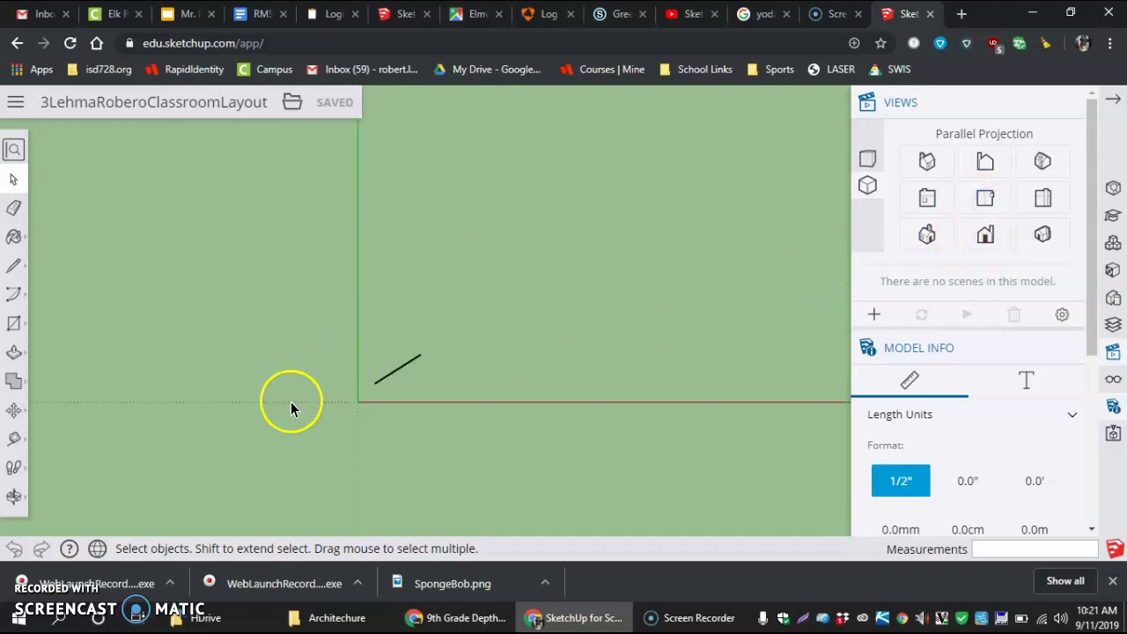